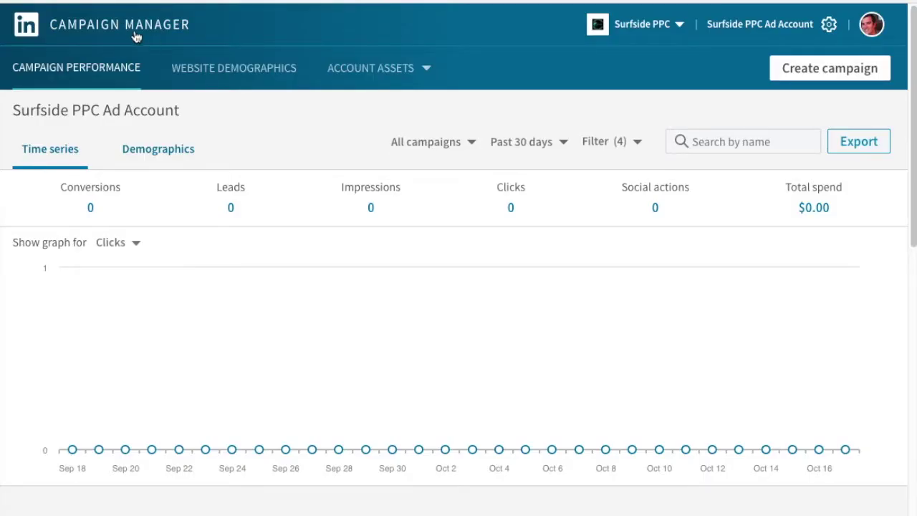
- Open the Account Assets dropdown in the top navigation bar to reach its tracking options
left_click(390, 71)
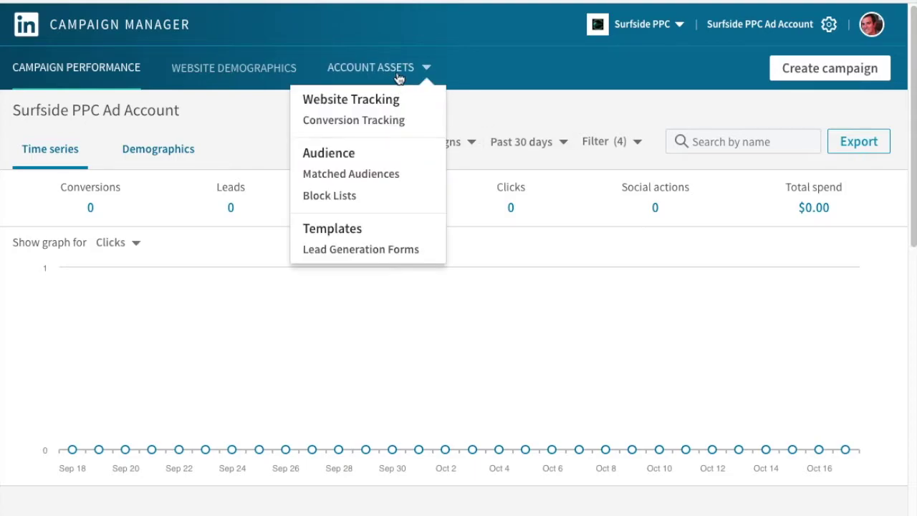
- Choose Conversion Tracking and submit surfsideppc.com as the website domain to track
left_click(380, 122)
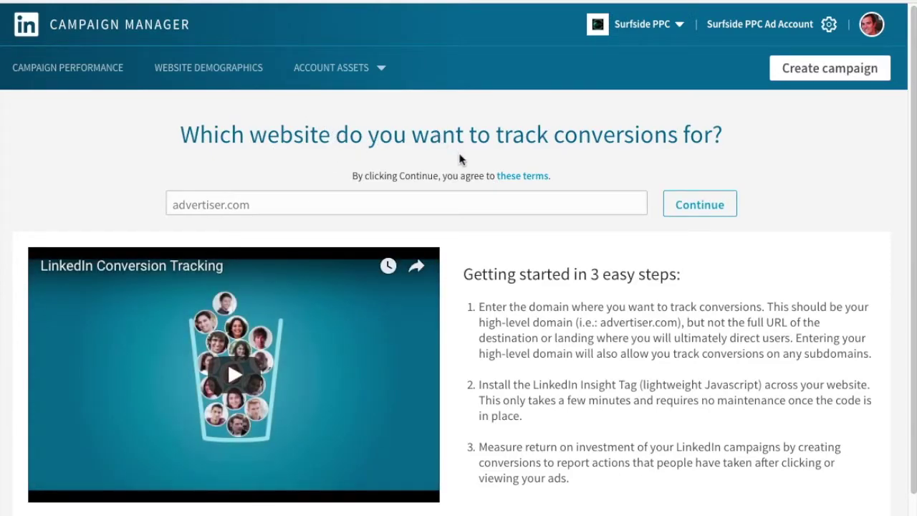
left_click(395, 200)
type("surfsideppc.com")
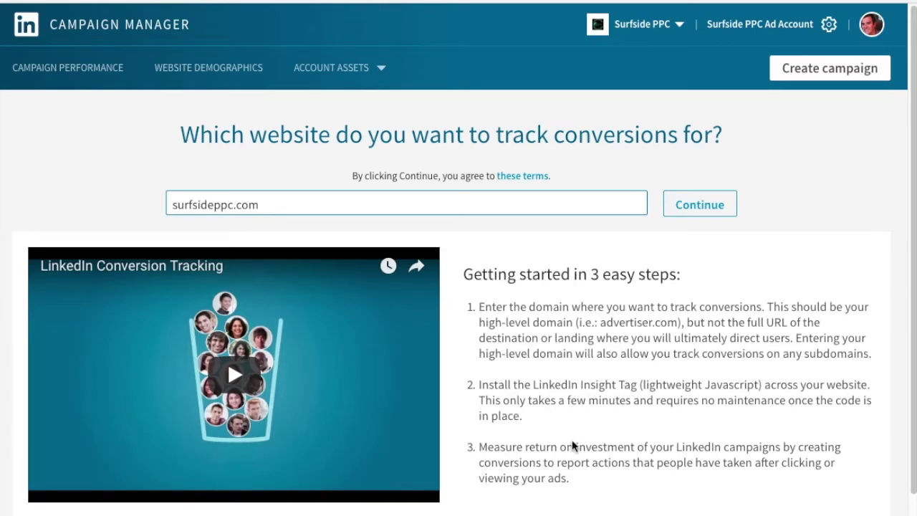
left_click(720, 206)
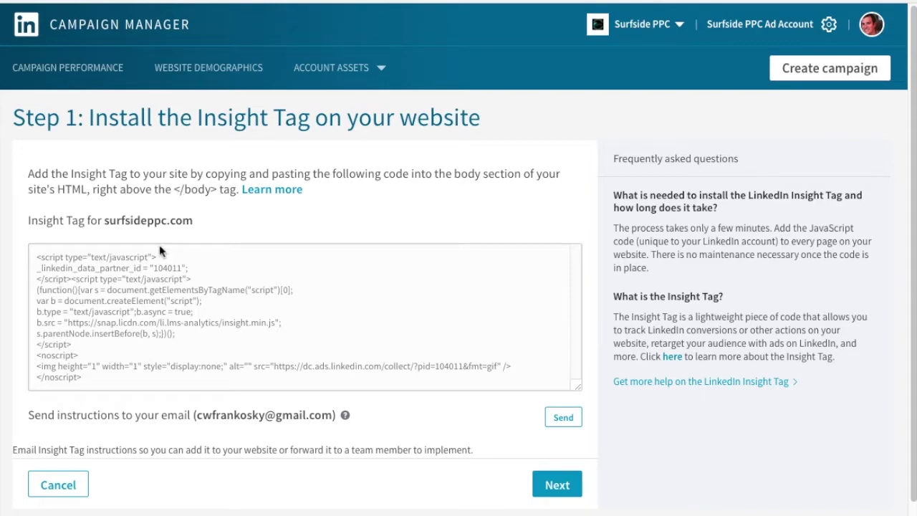
- Copy the generated Insight Tag code and advance to Step 2's conversion form
left_click(147, 310)
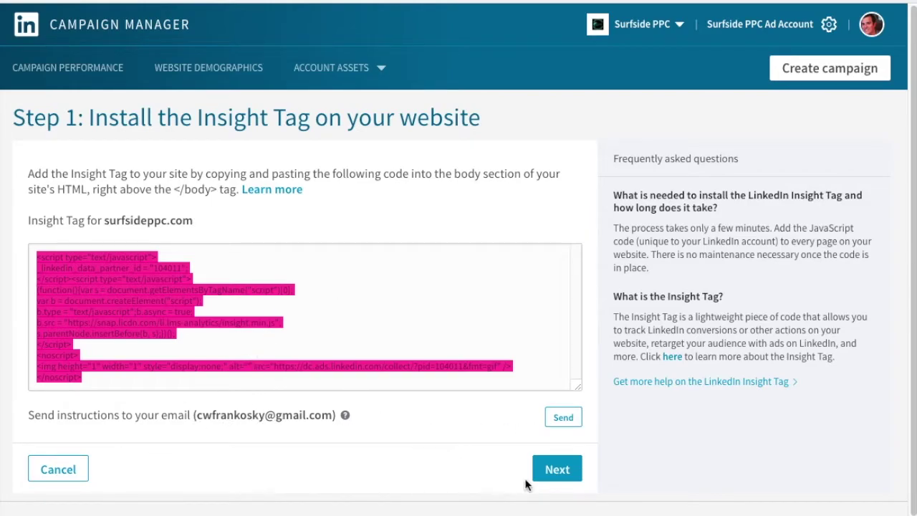
left_click(557, 478)
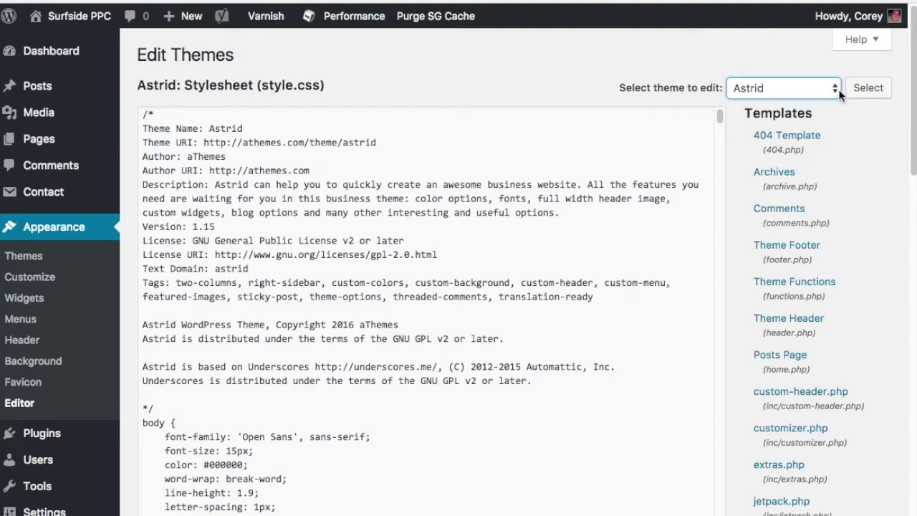
- Open Astrid's Theme Footer (footer.php) and place the cursor after the wp_footer() line
left_click(791, 251)
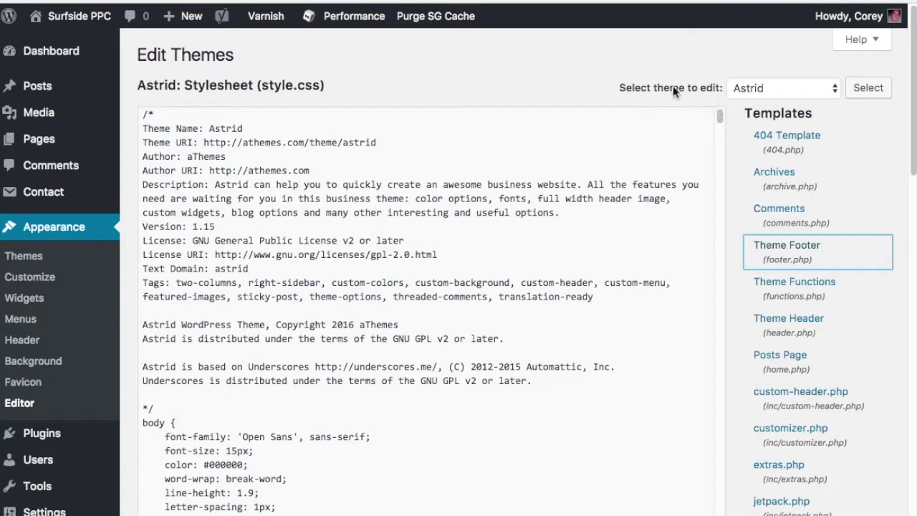
scroll(408, 228, "down", 5)
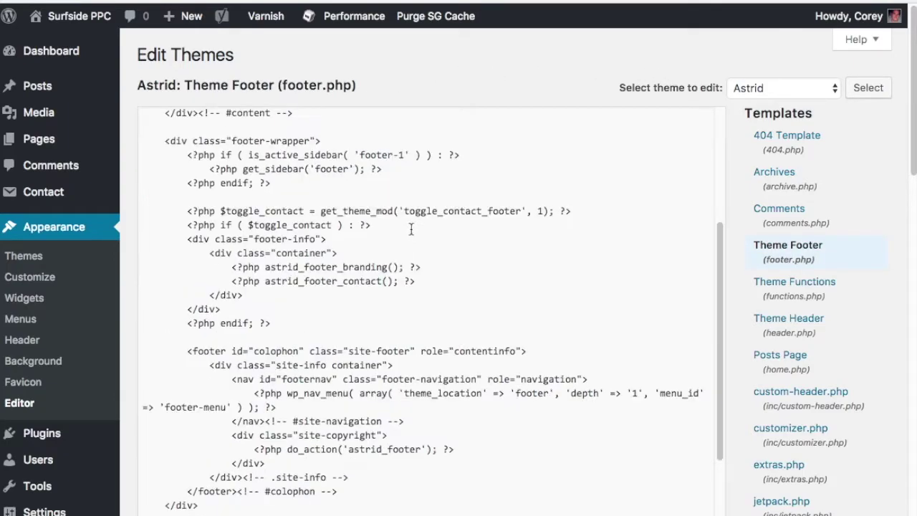
scroll(397, 247, "down", 2)
scroll(397, 246, "down", 3)
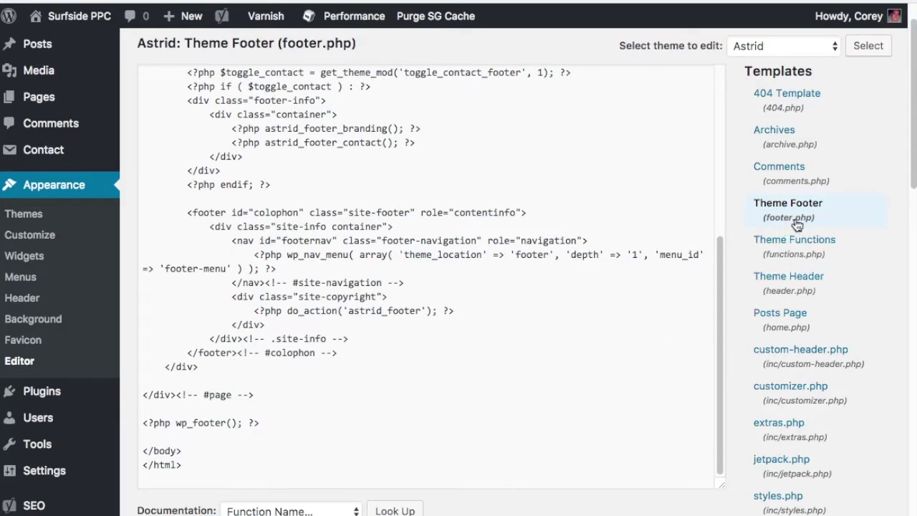
left_click(290, 423)
- Paste the Insight Tag on new lines after wp_footer() and update footer.php
key("Return")
key("Return")
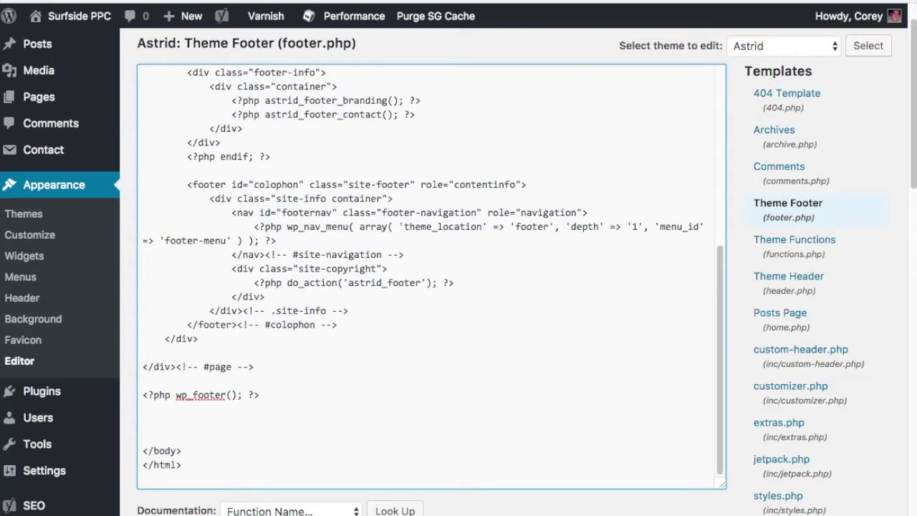
key("super+v")
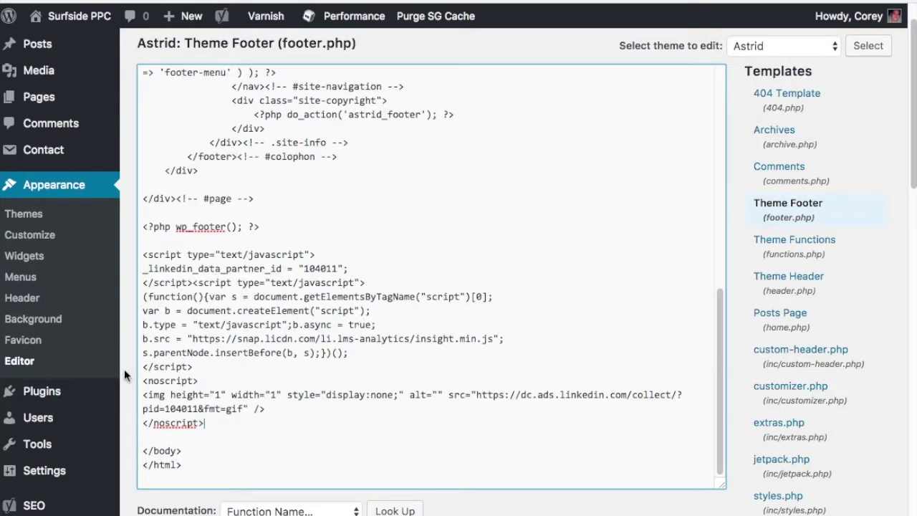
scroll(124, 369, "down", 5)
left_click(179, 324)
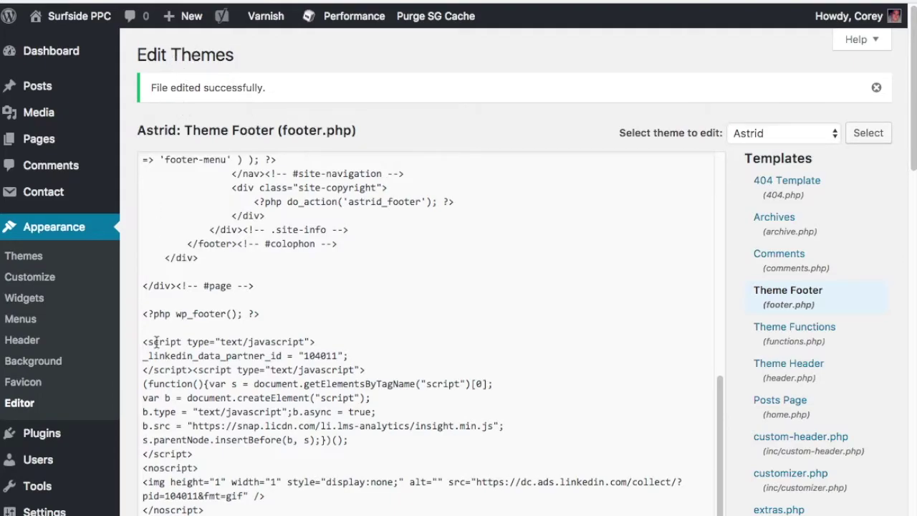
mouse_move(185, 16)
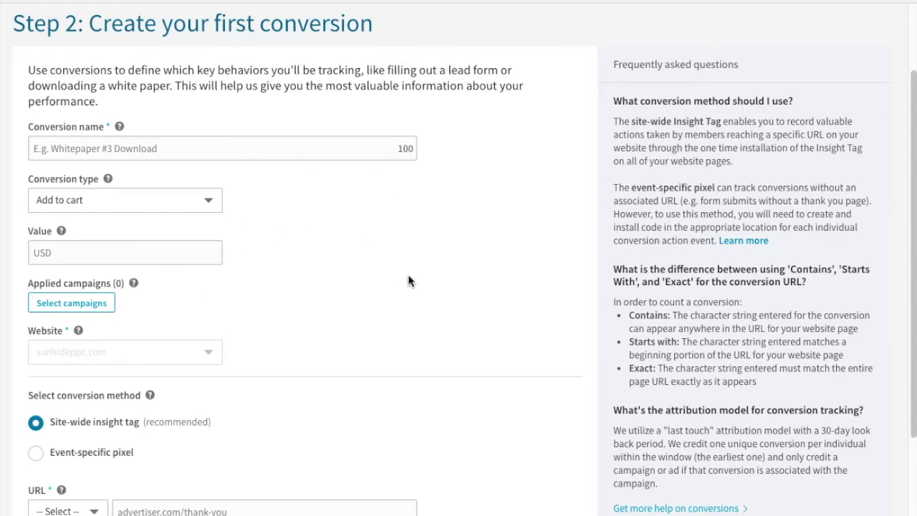
- Name the conversion 'Contact Form Fills' and set its type to Lead
left_click(181, 150)
type("Contact Form Fills")
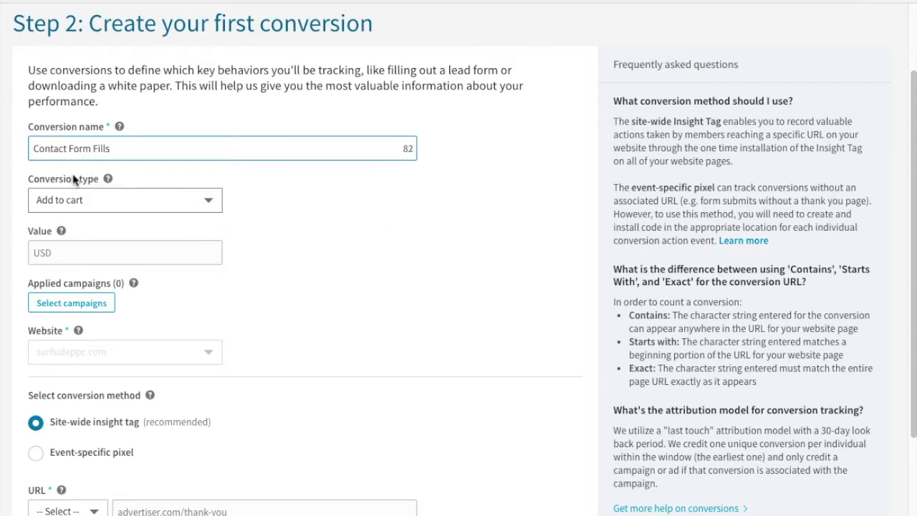
left_click(214, 201)
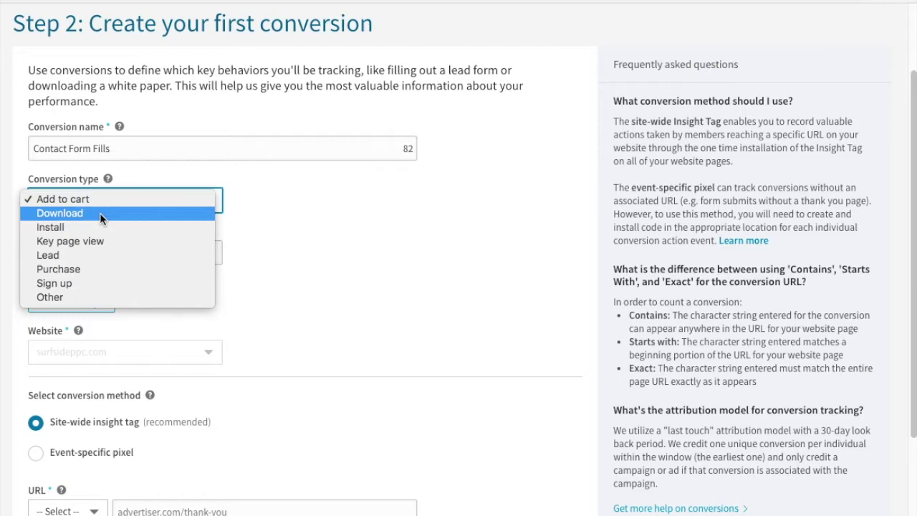
left_click(135, 255)
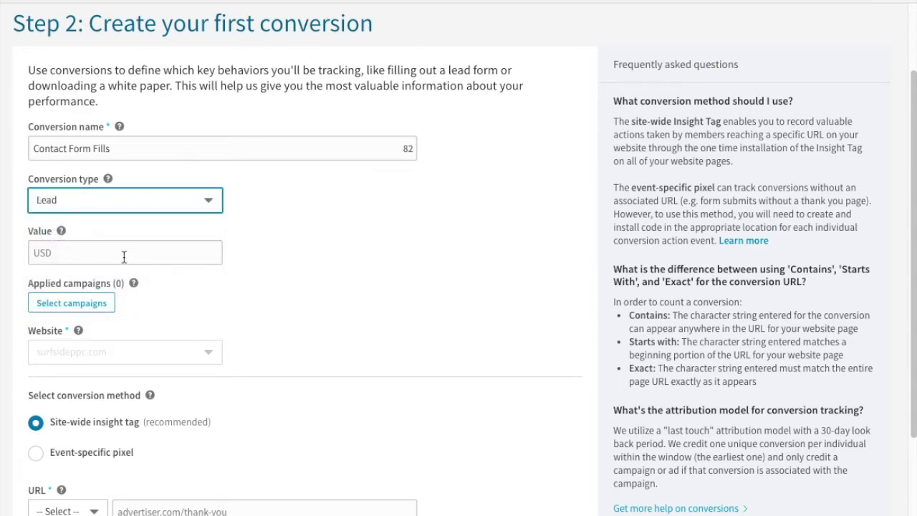
- Bring up the list of campaigns to apply the conversion to
left_click(127, 254)
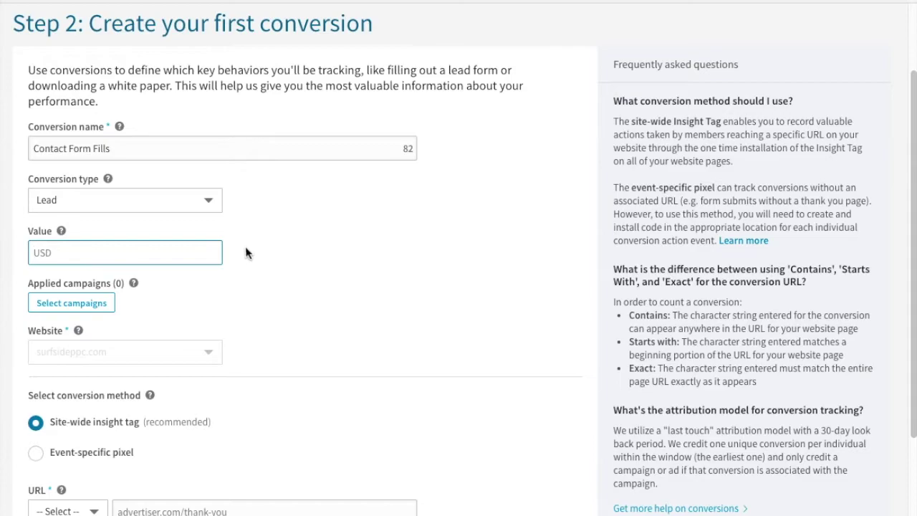
scroll(249, 256, "down", 1)
left_click(97, 300)
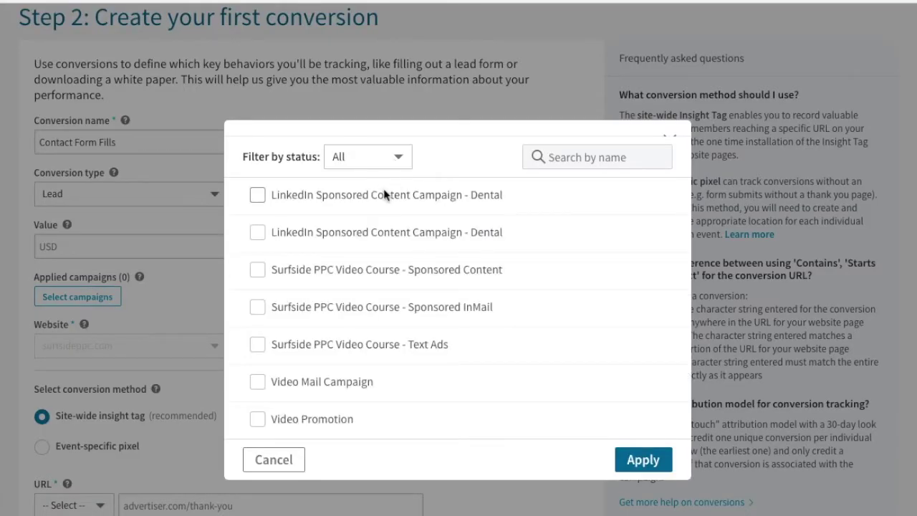
left_click(257, 270)
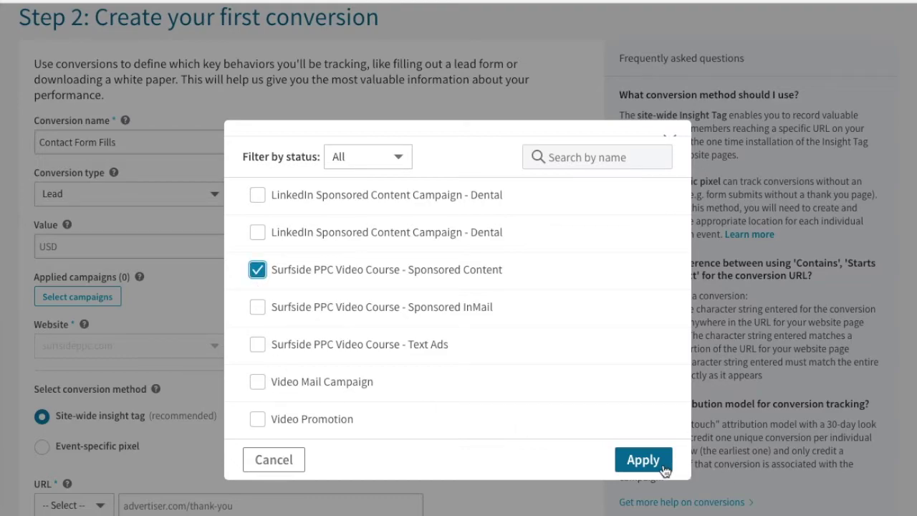
left_click(257, 270)
left_click(270, 459)
left_click(214, 345)
- Set the conversion's URL matching rule to Exact, ready to enter the page URL
scroll(190, 357, "down", 3)
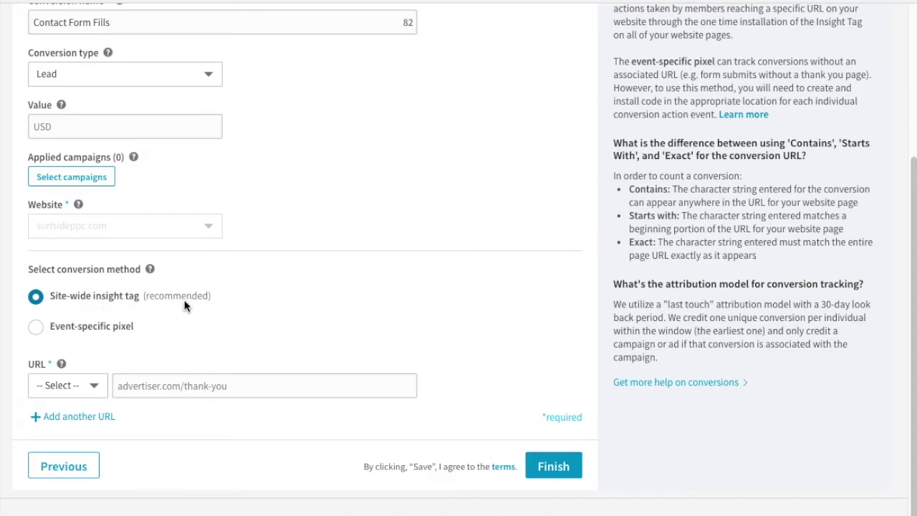
left_click(79, 385)
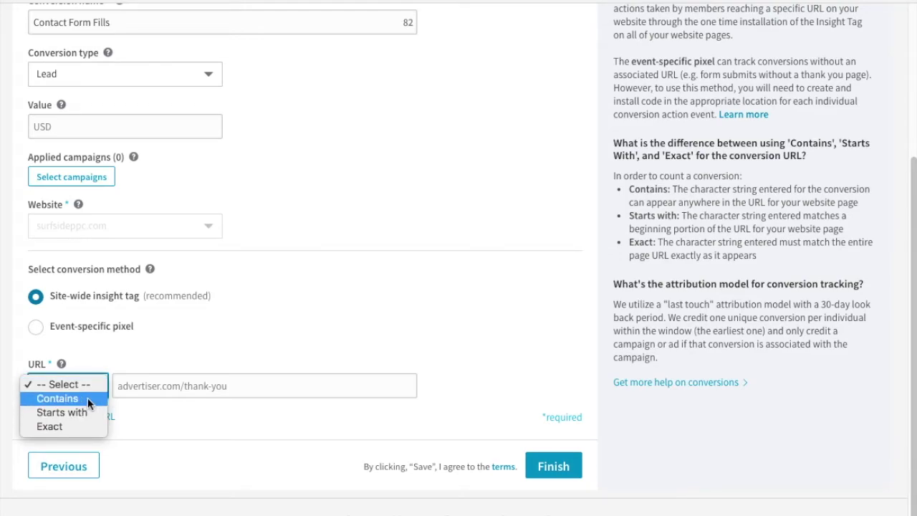
left_click(86, 427)
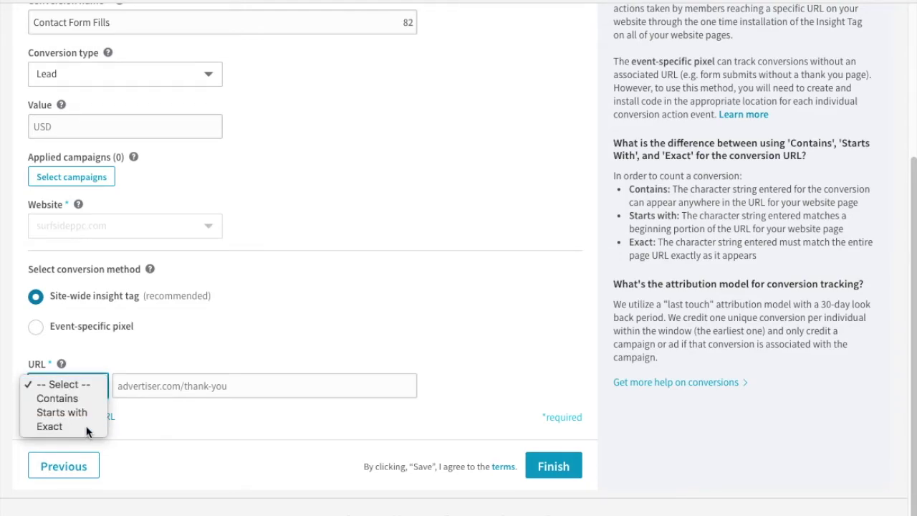
left_click(179, 387)
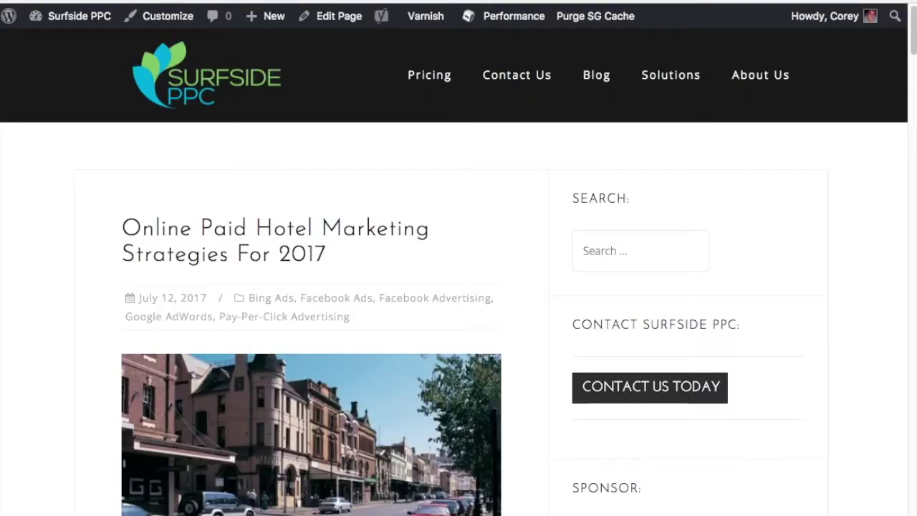
- Visit surfsideppc.com/thank-you/ in the browser to get the Thank You page address
key("super+l")
type("surfsideppc.com/thank")
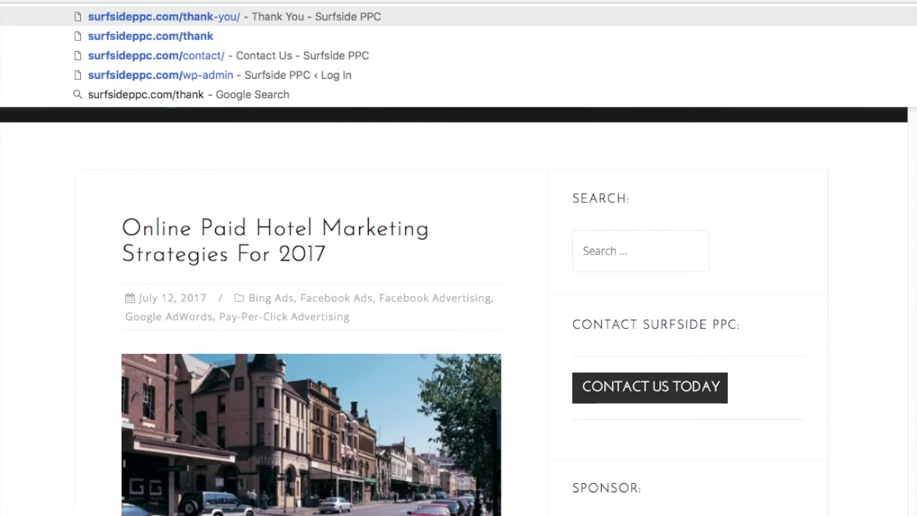
key("Return")
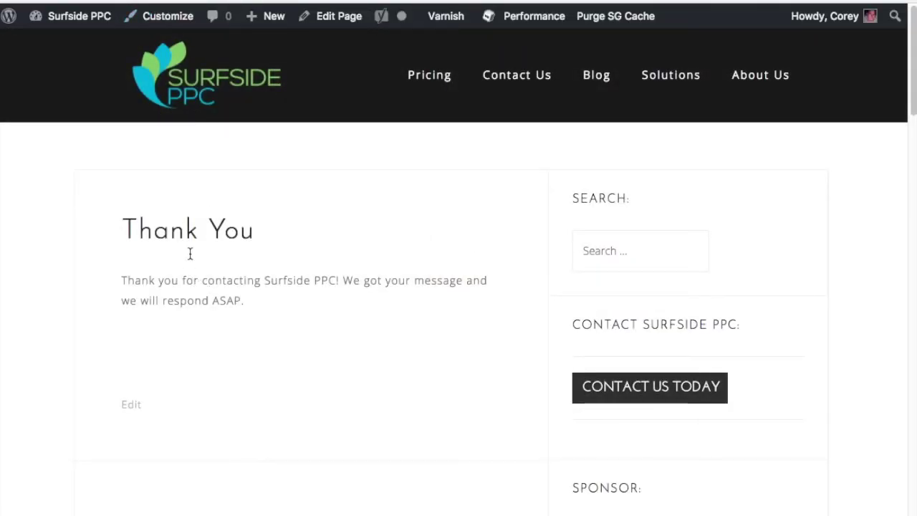
mouse_move(249, 11)
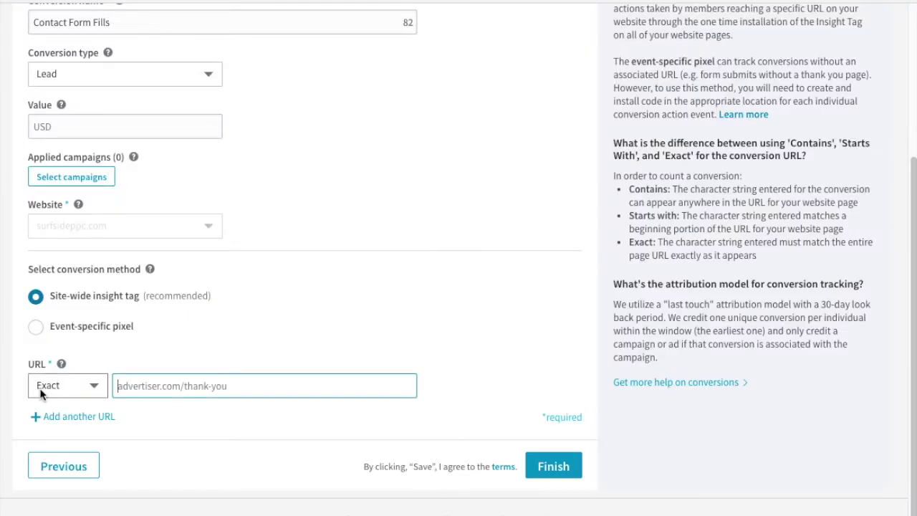
key("ctrl+v")
left_click(395, 309)
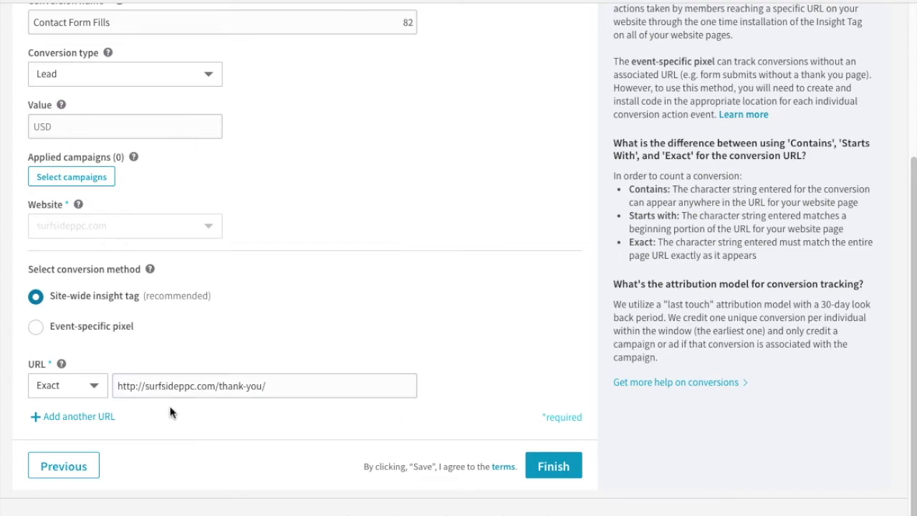
left_click_drag(146, 391, 113, 391)
key("BackSpace")
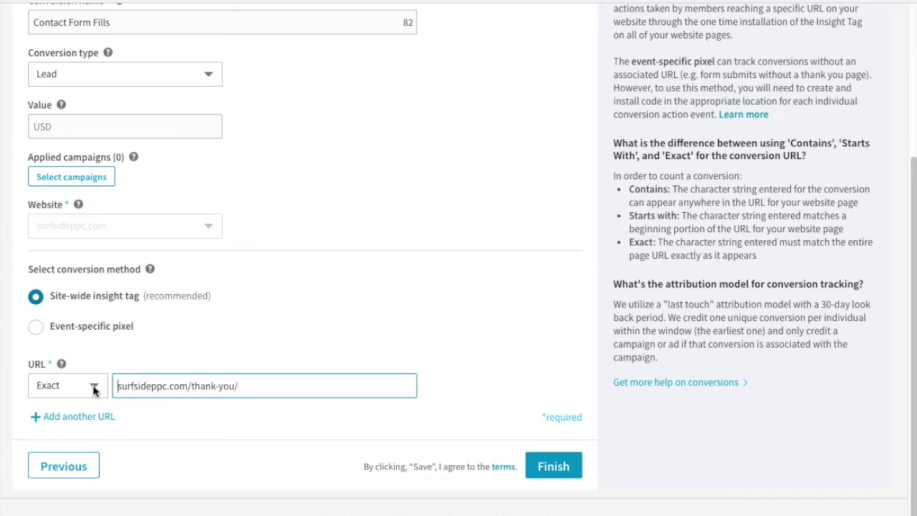
left_click(551, 467)
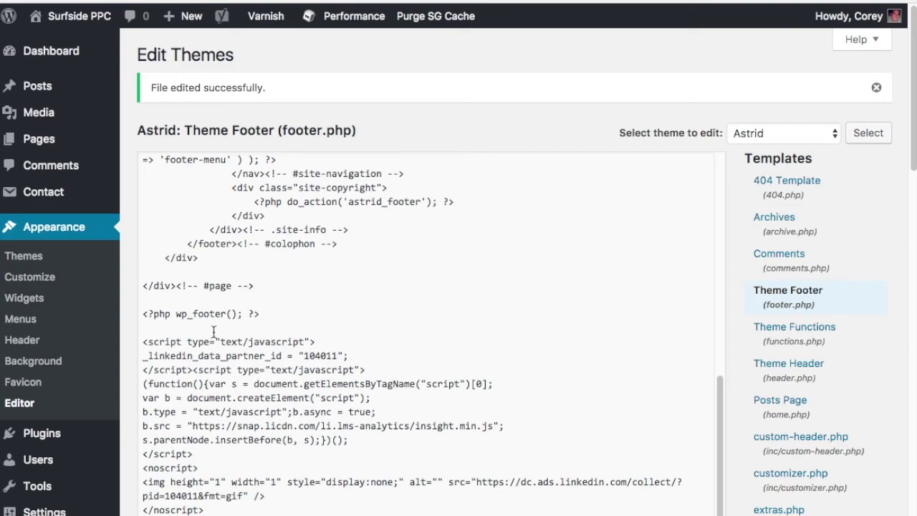
scroll(215, 337, "down", 1)
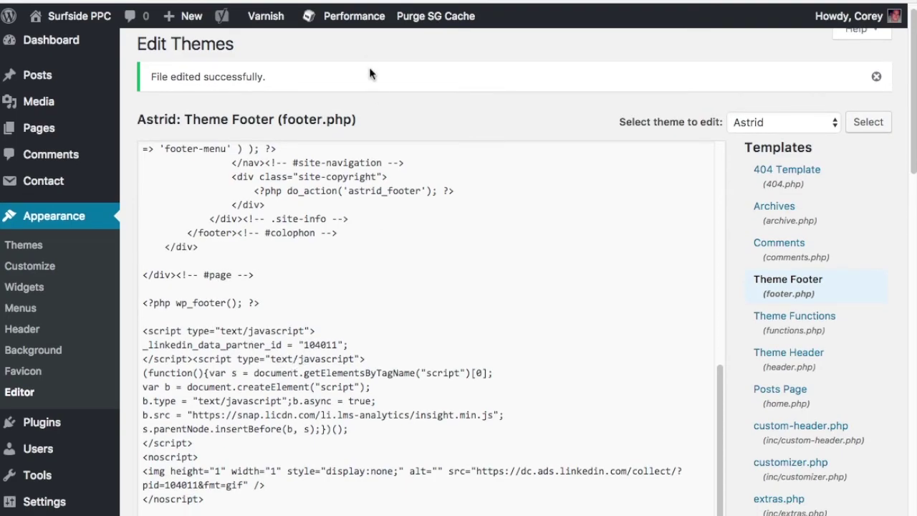